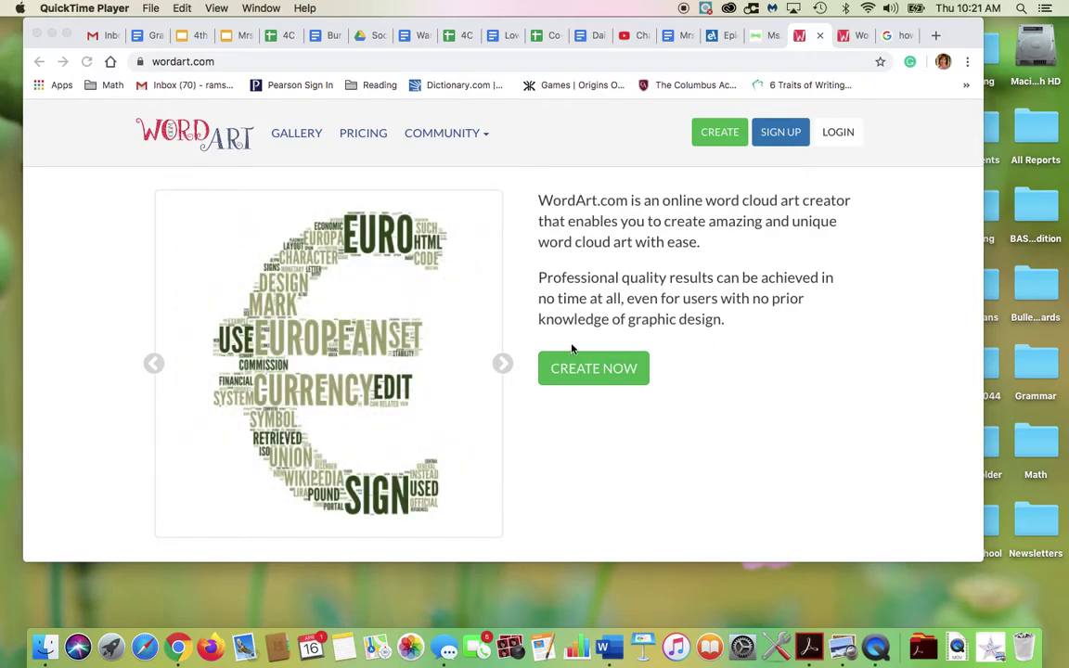
- Start a new word cloud and select the default words Word, Cloud and Art
left_click(578, 371)
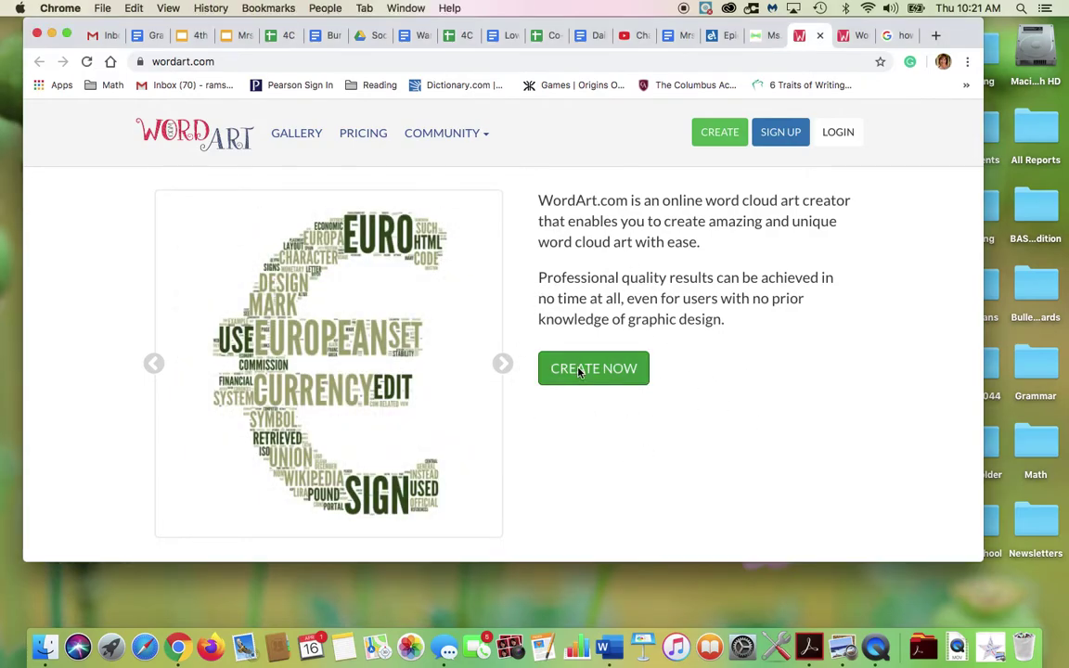
left_click(578, 371)
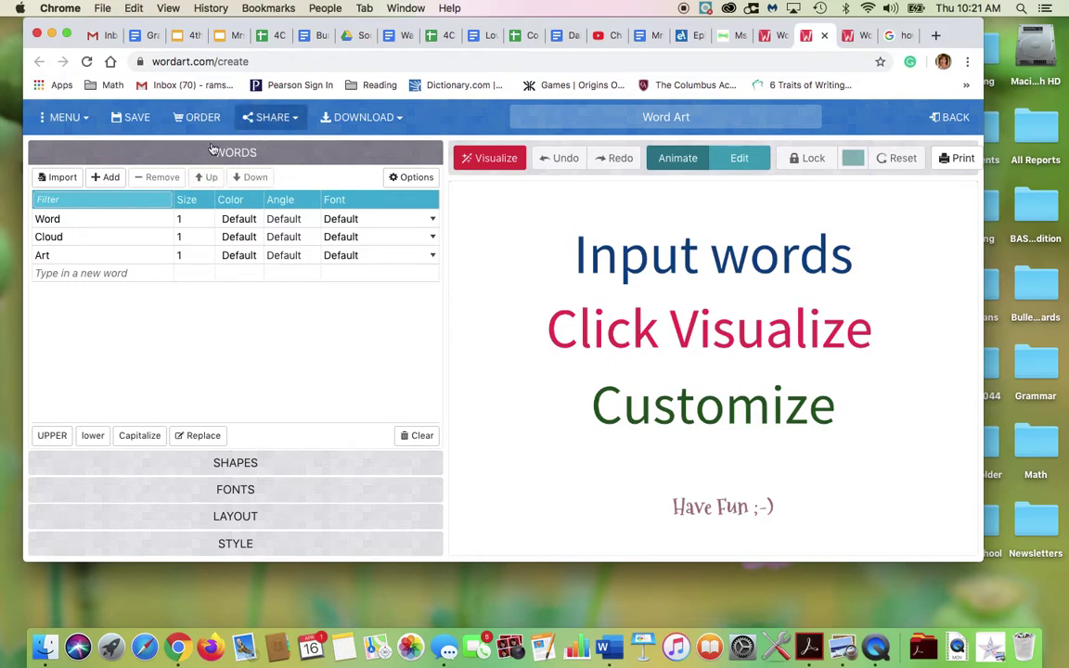
left_click(85, 220)
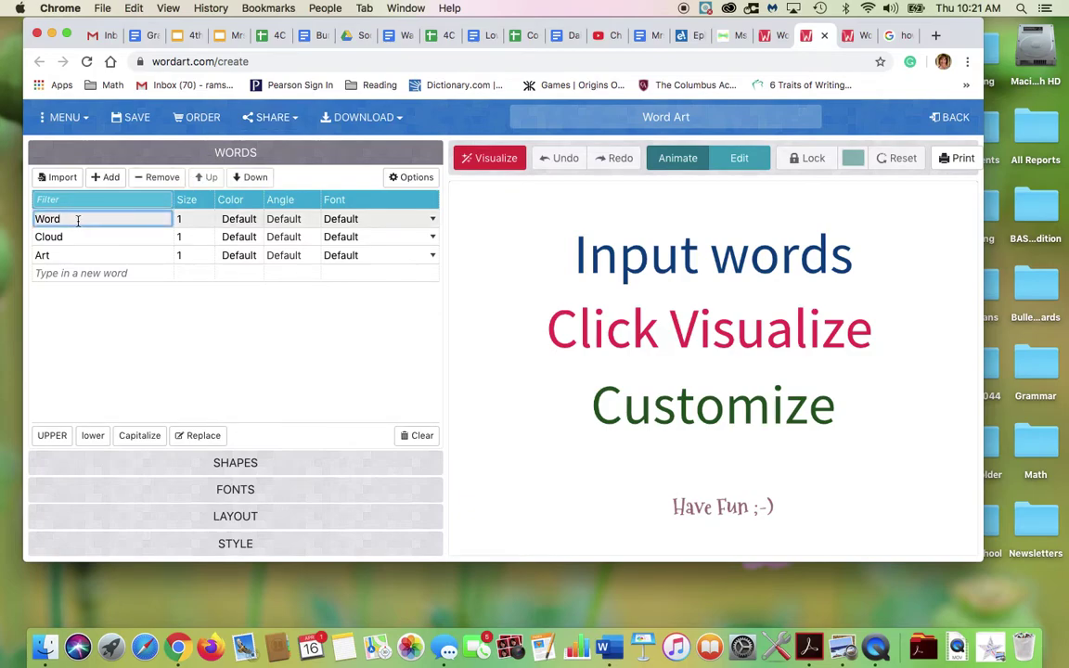
left_click(74, 236)
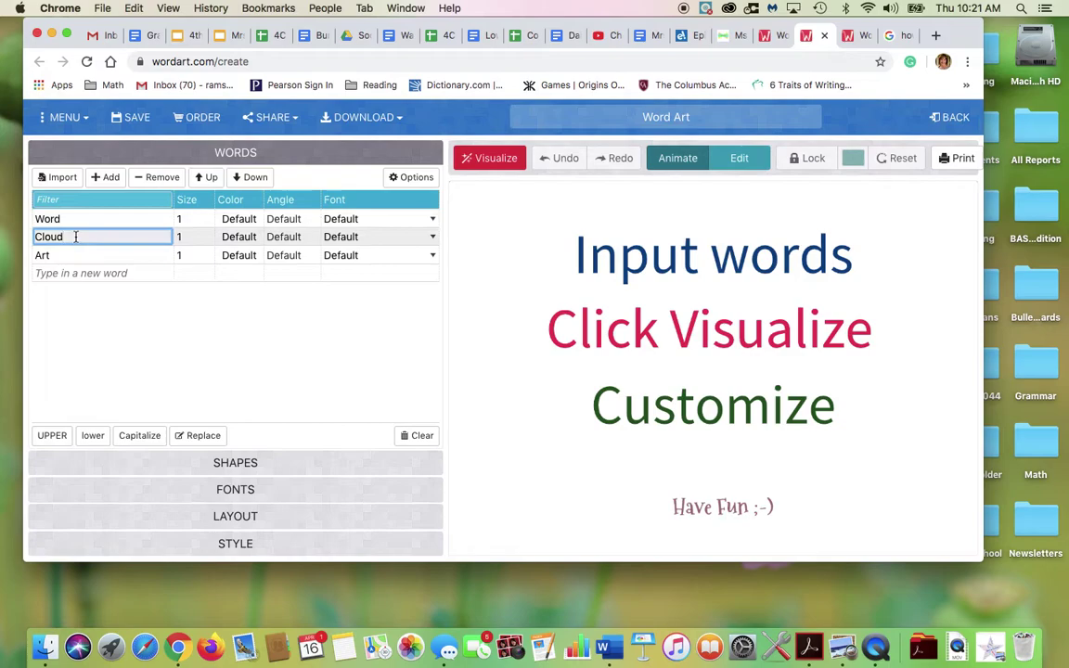
left_click(74, 218)
left_click(74, 237)
left_click(73, 254)
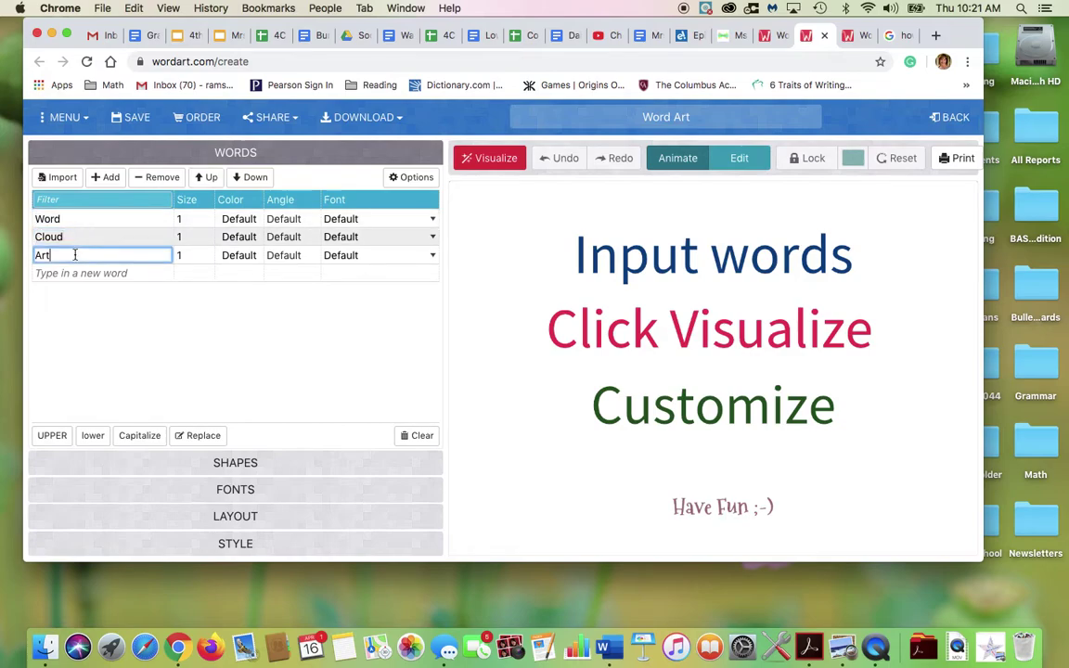
- Delete the default words Word, Cloud and Art from the word list
left_click(73, 220)
key("BackSpace")
key("BackSpace")
key("BackSpace")
key("BackSpace")
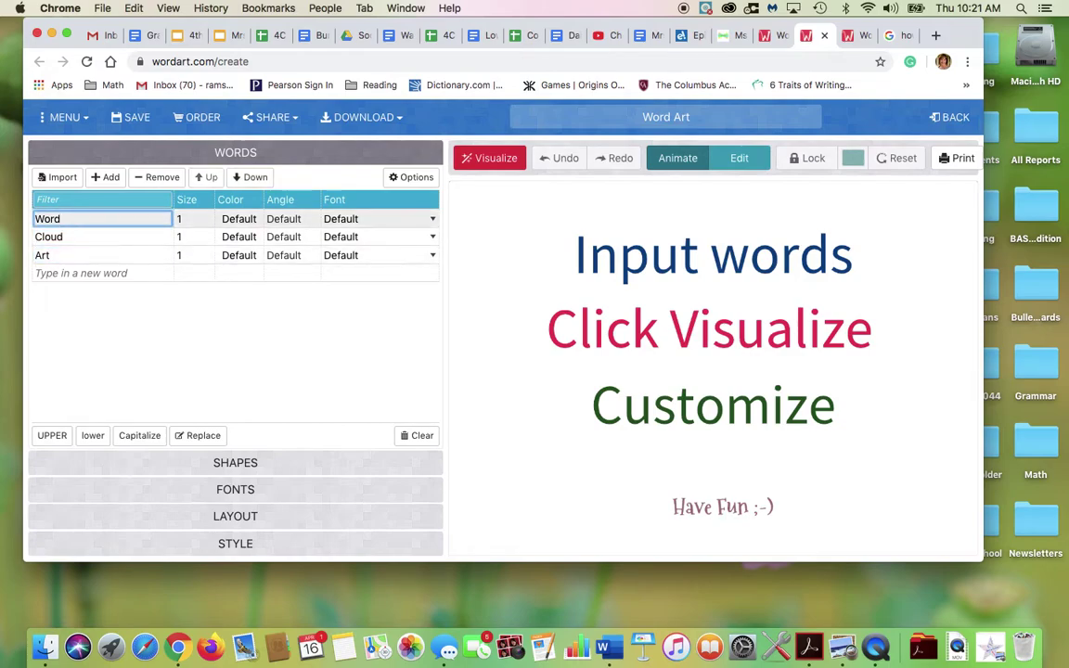
left_click(76, 231)
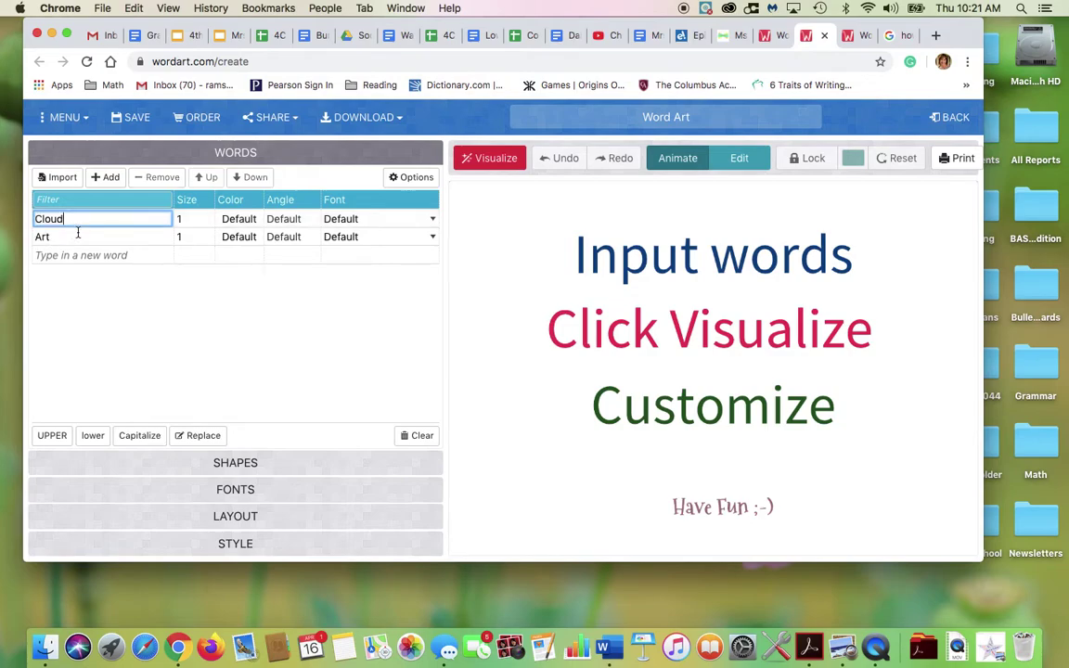
key("BackSpace")
key("BackSpace")
key("BackSpace")
key("BackSpace")
key("BackSpace")
left_click(84, 237)
key("BackSpace")
key("BackSpace")
key("BackSpace")
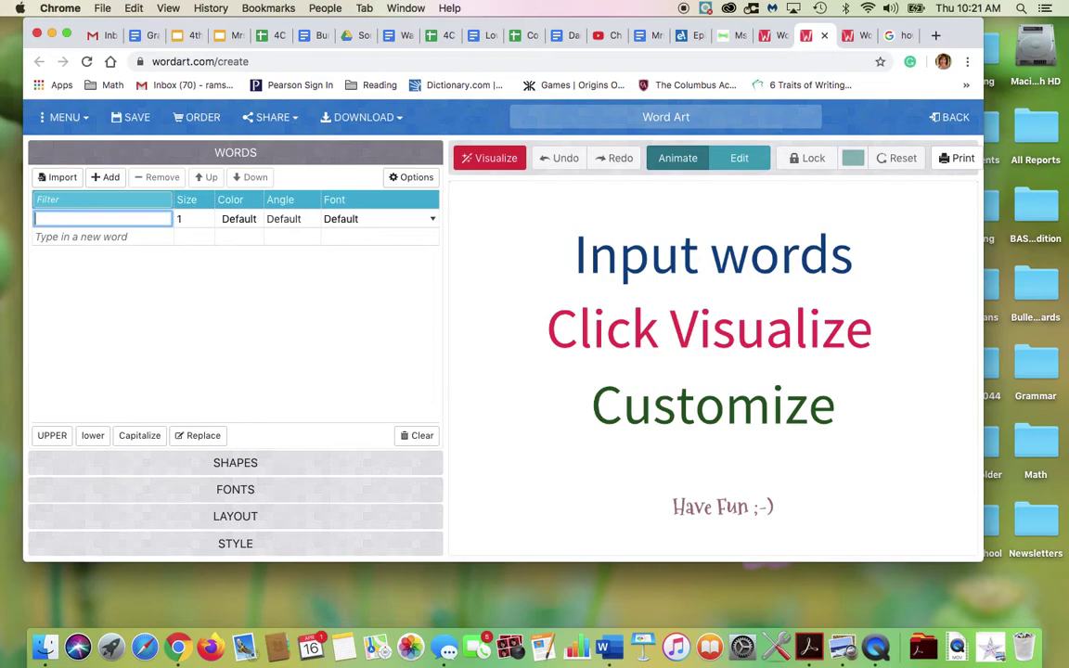
- Clear the last default entry, then add American Revolution and British to the list
left_click(83, 238)
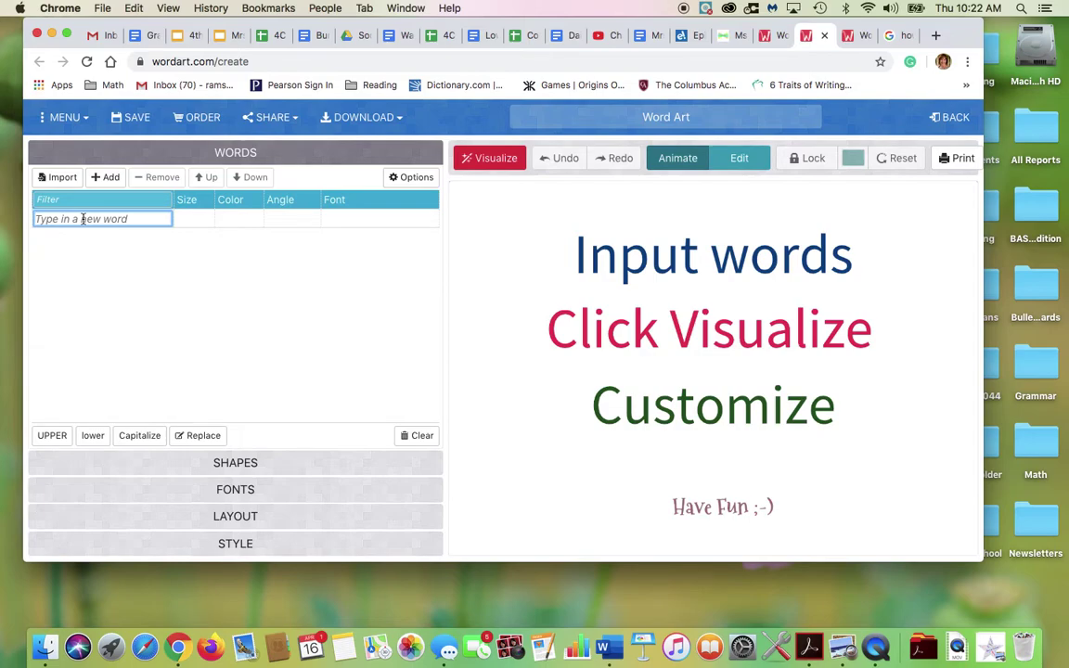
type("American Rev")
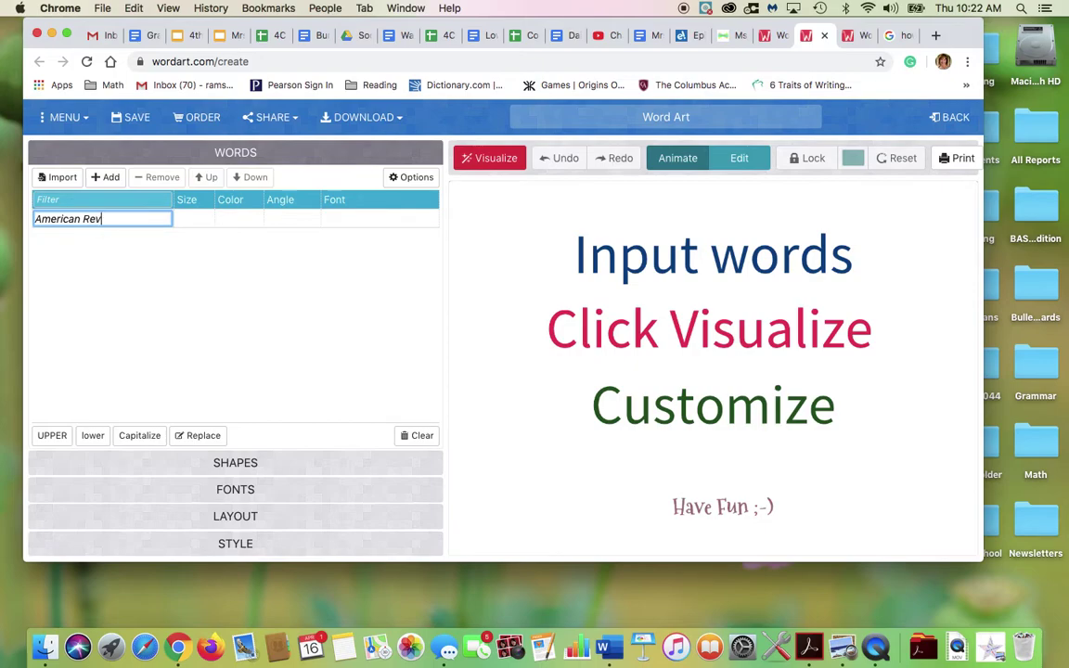
type("olution")
key("Return")
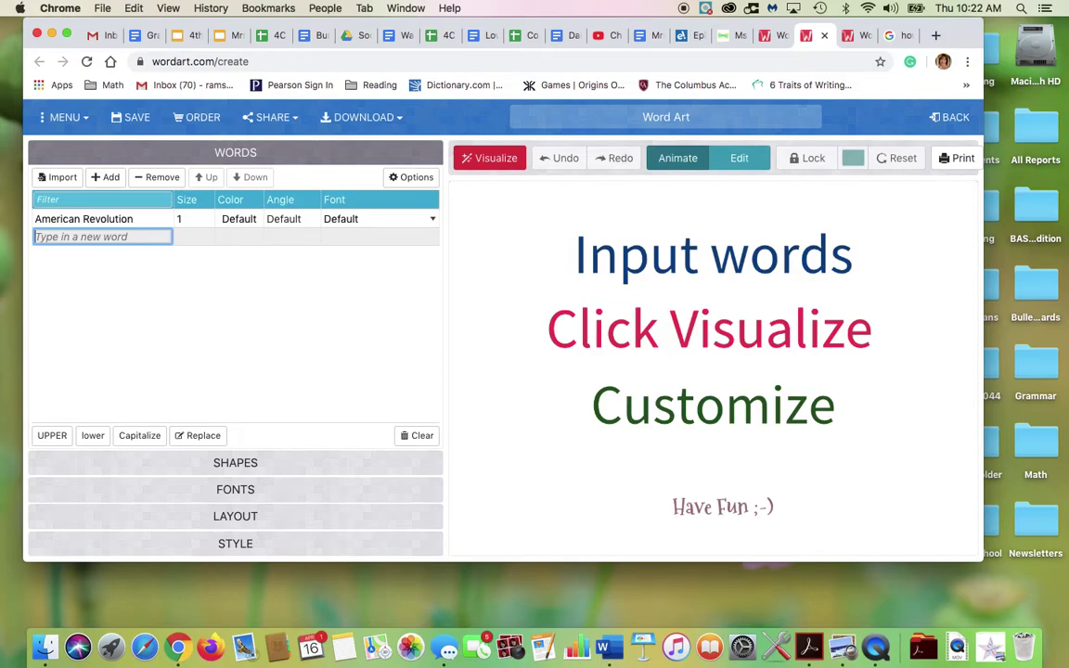
type("British")
key("Return")
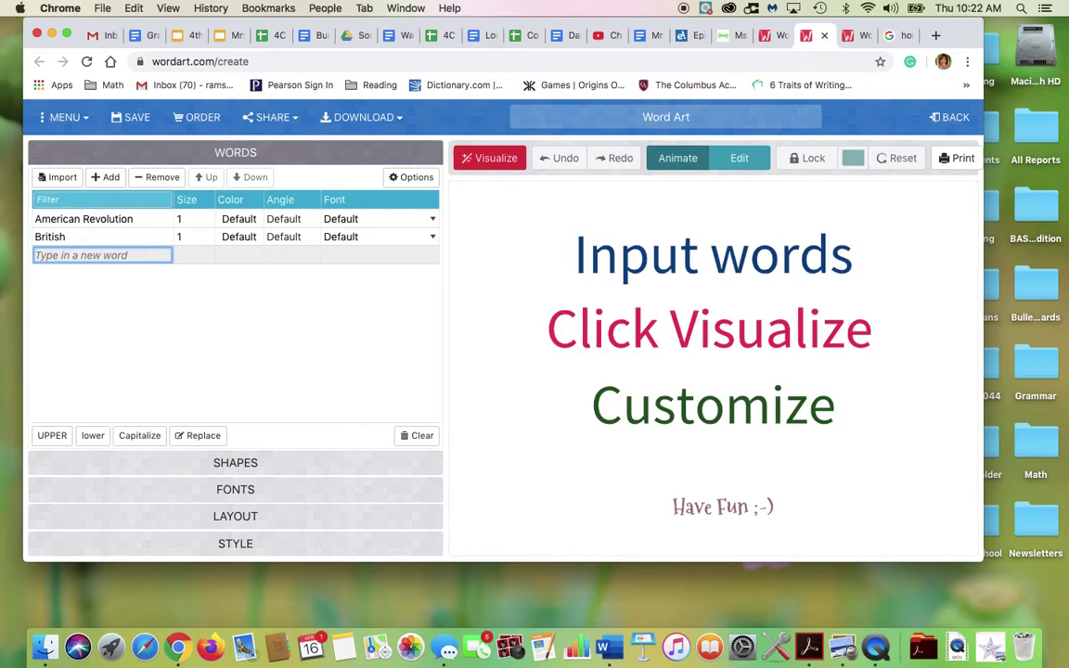
- Add 1775-1803 and Flag as further words, correcting a mistyped 11
type("1775-1803")
key("Return")
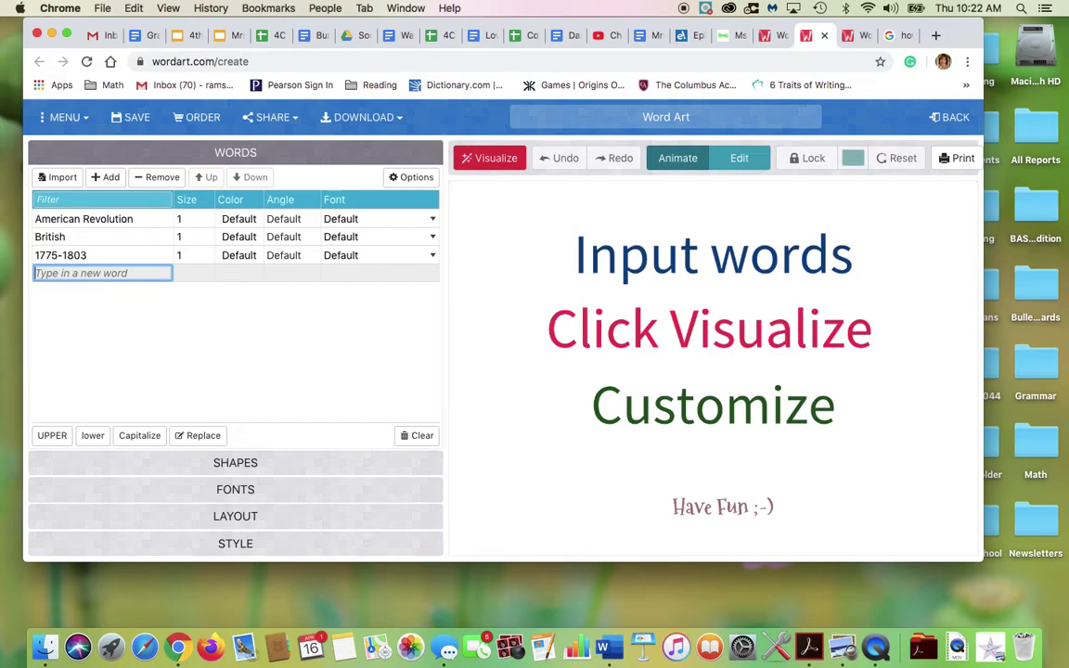
type("Flag")
key("Return")
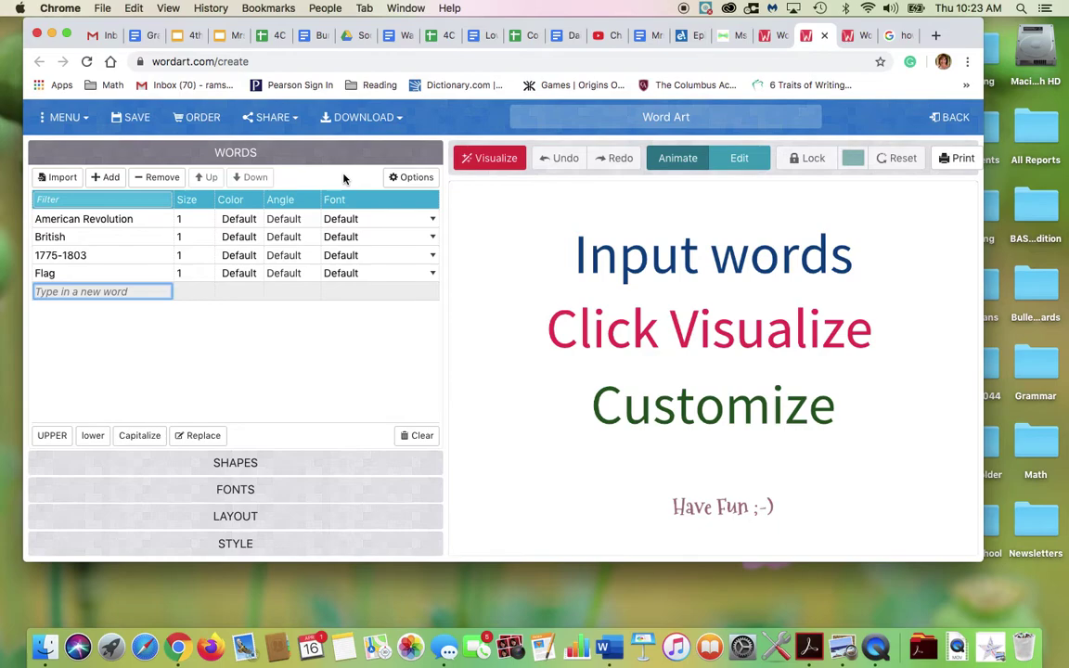
- Colour American Revolution red and British navy blue
left_click(237, 223)
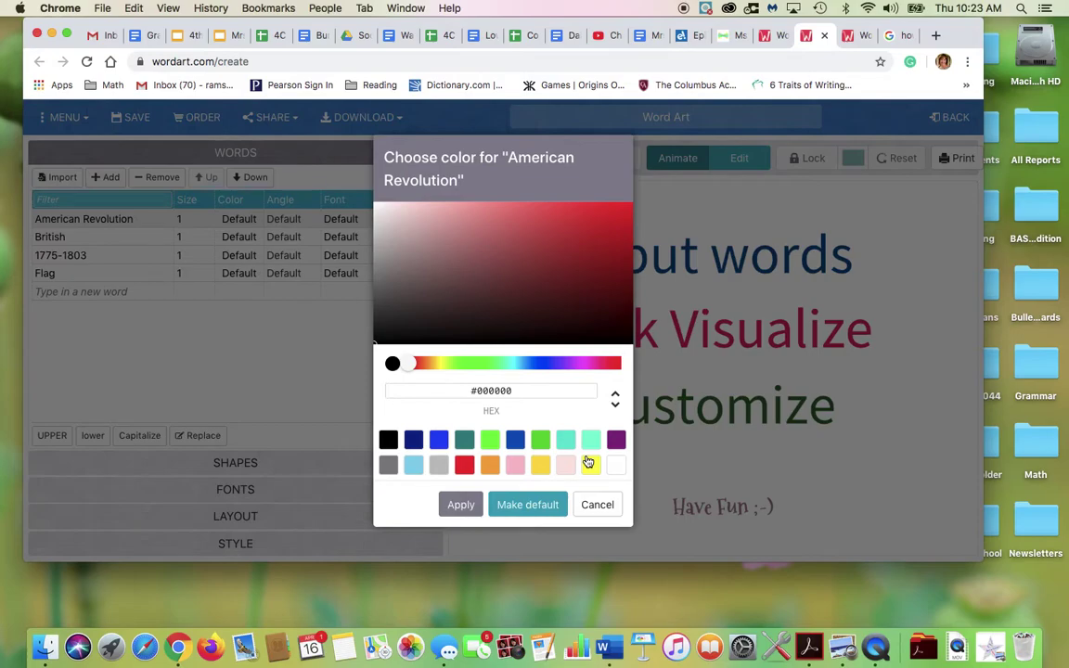
left_click(465, 466)
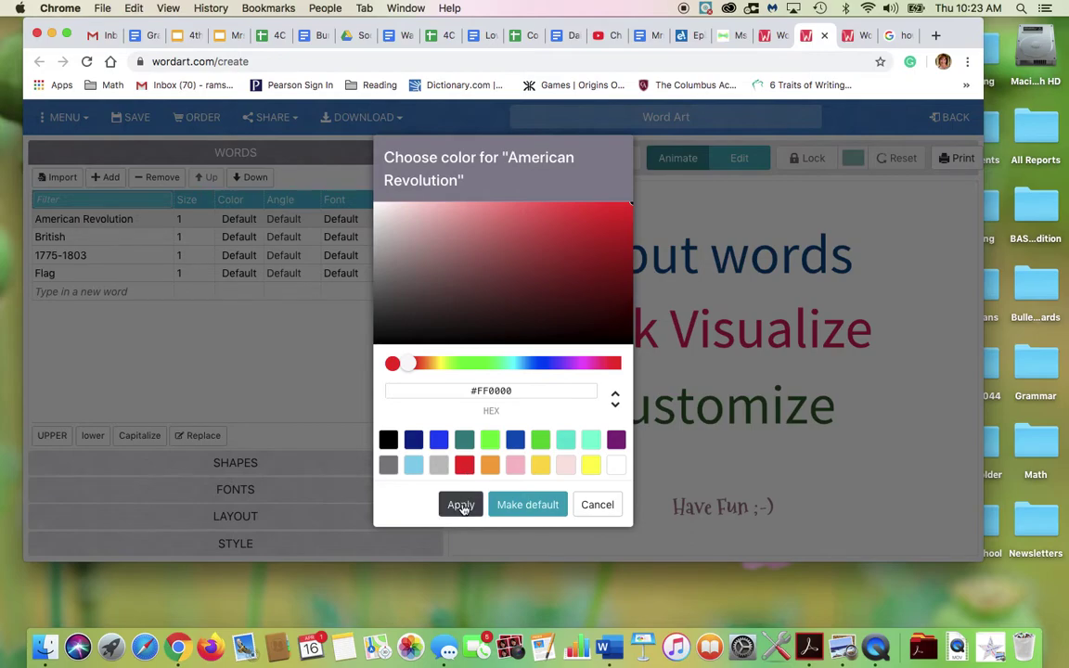
left_click(461, 505)
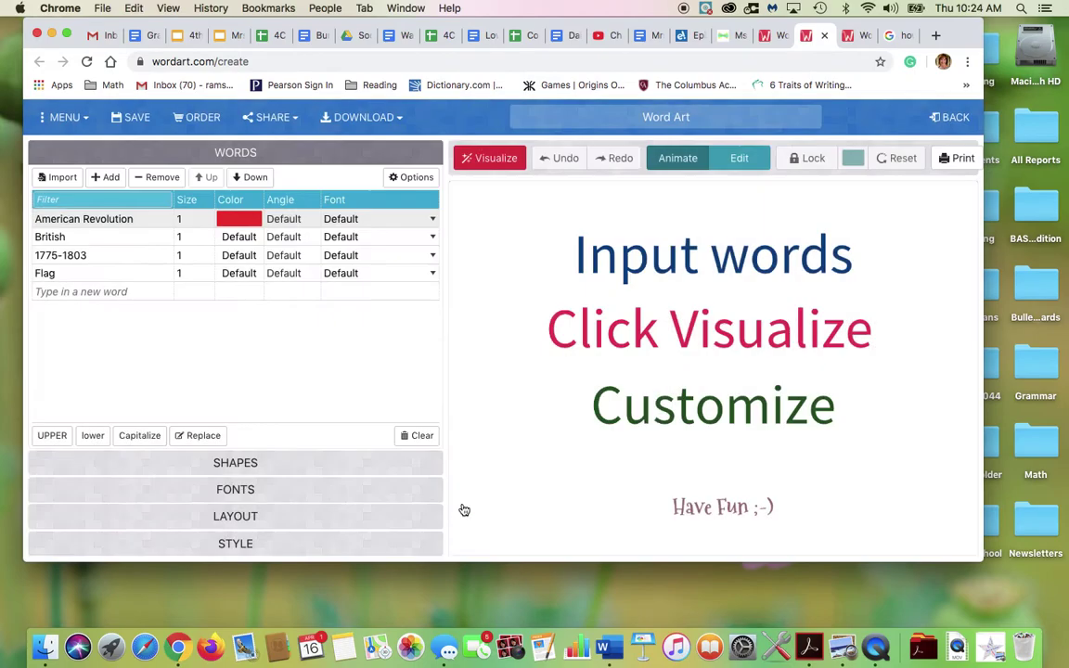
left_click(251, 239)
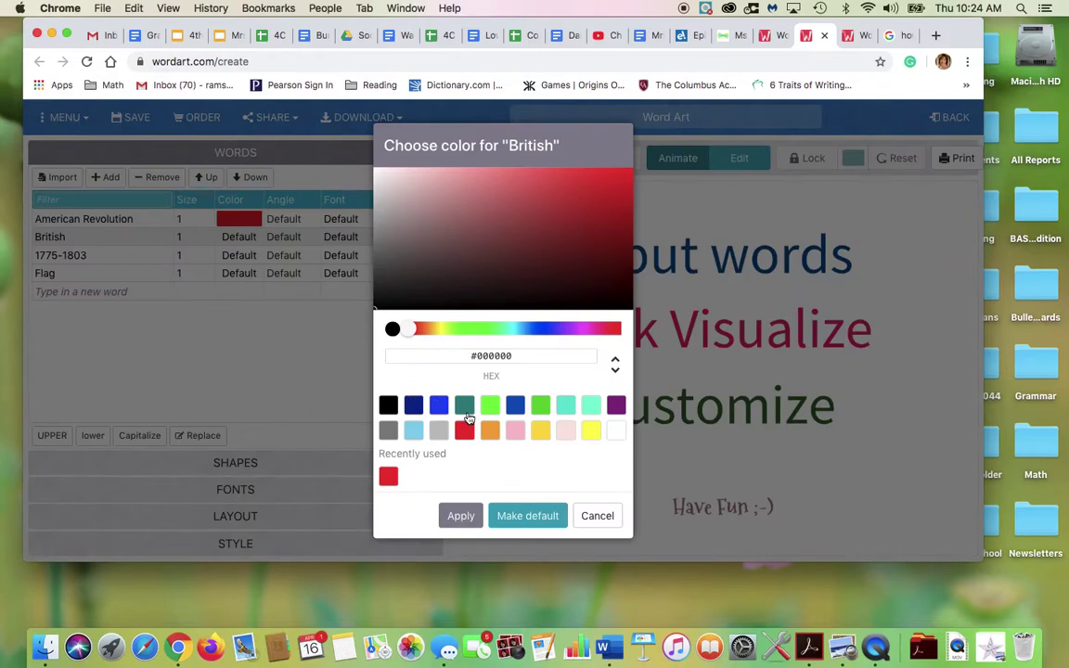
left_click(414, 406)
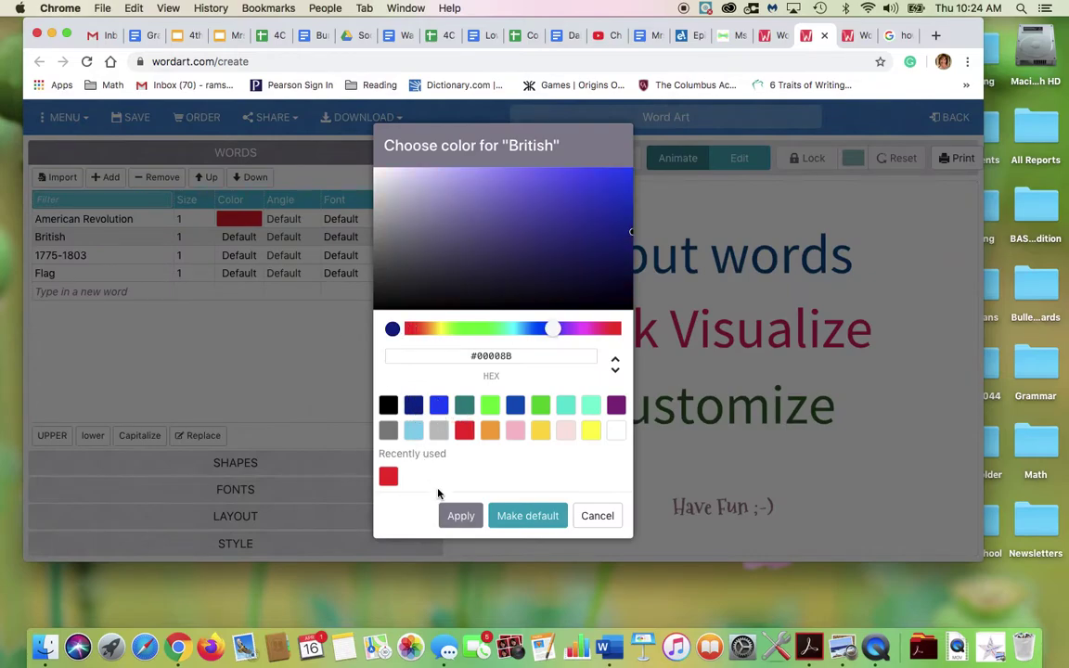
left_click(462, 517)
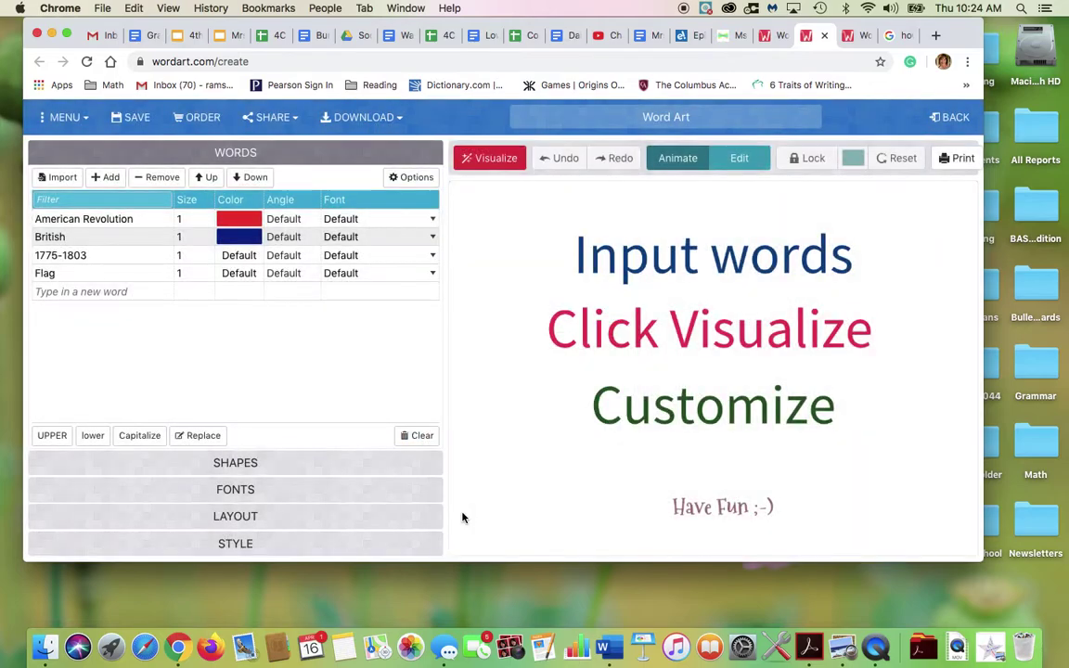
- Colour 1775-1803 black and Flag red
left_click(239, 256)
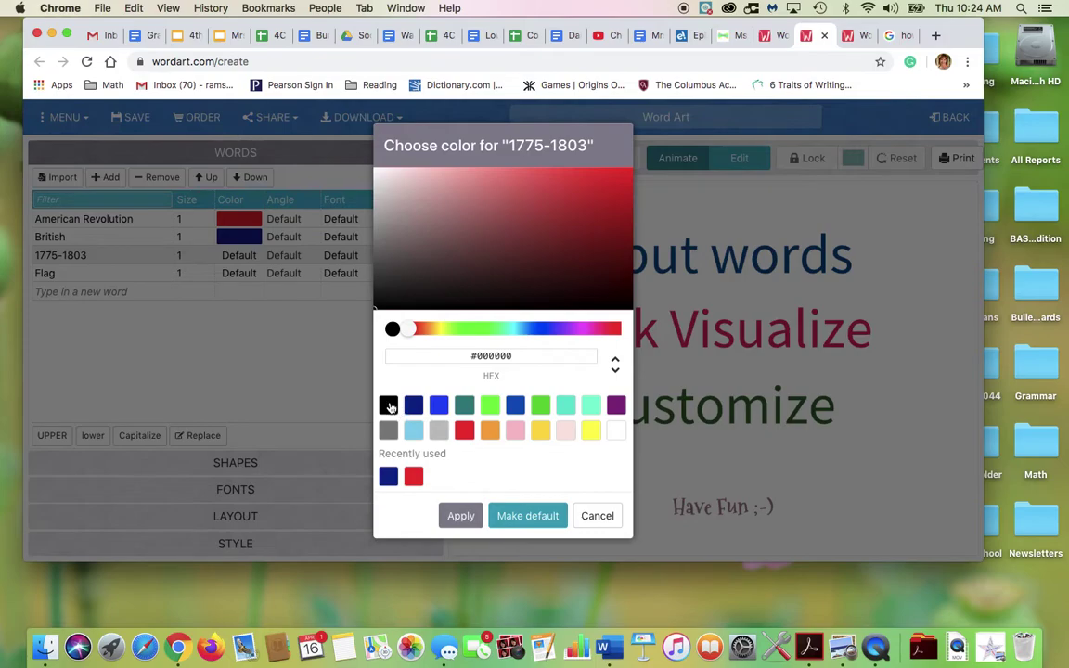
left_click(458, 515)
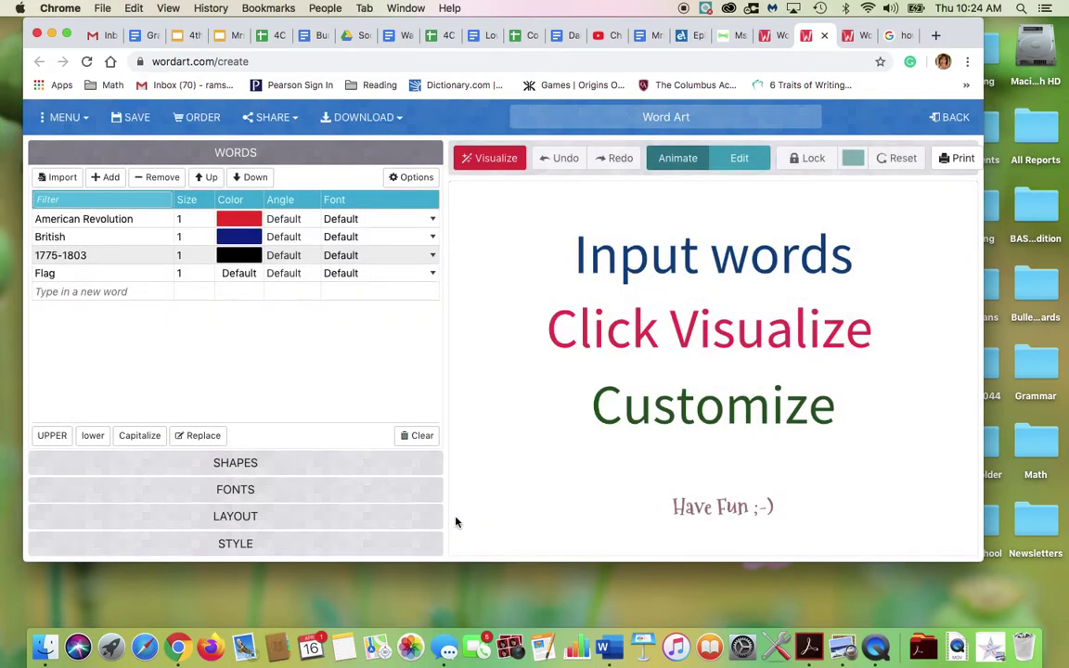
left_click(254, 277)
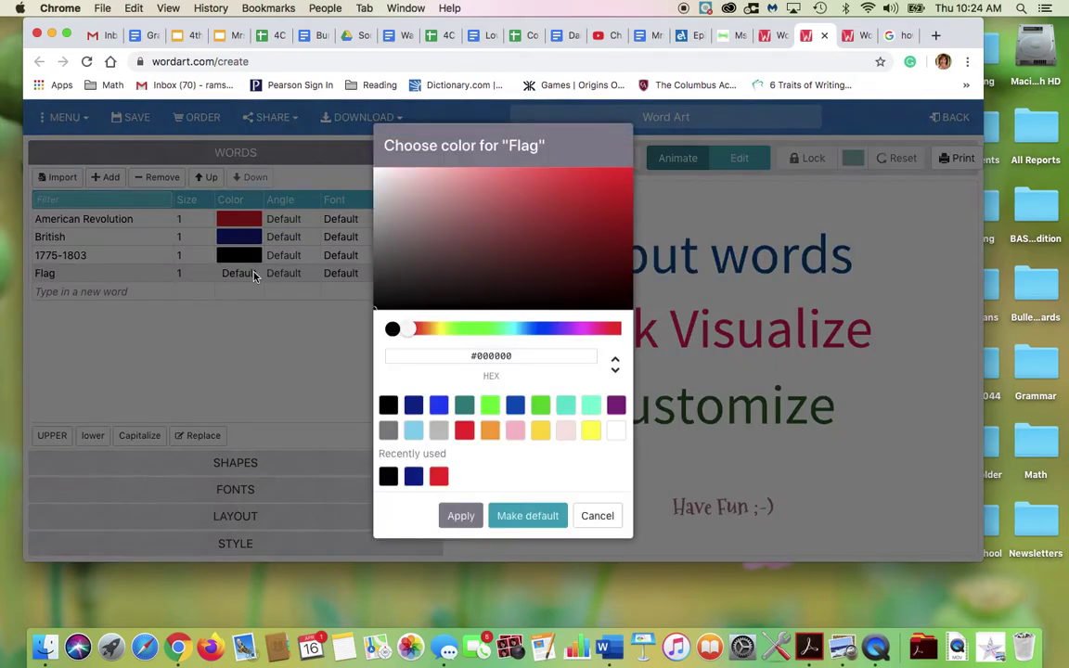
left_click(465, 430)
left_click(462, 516)
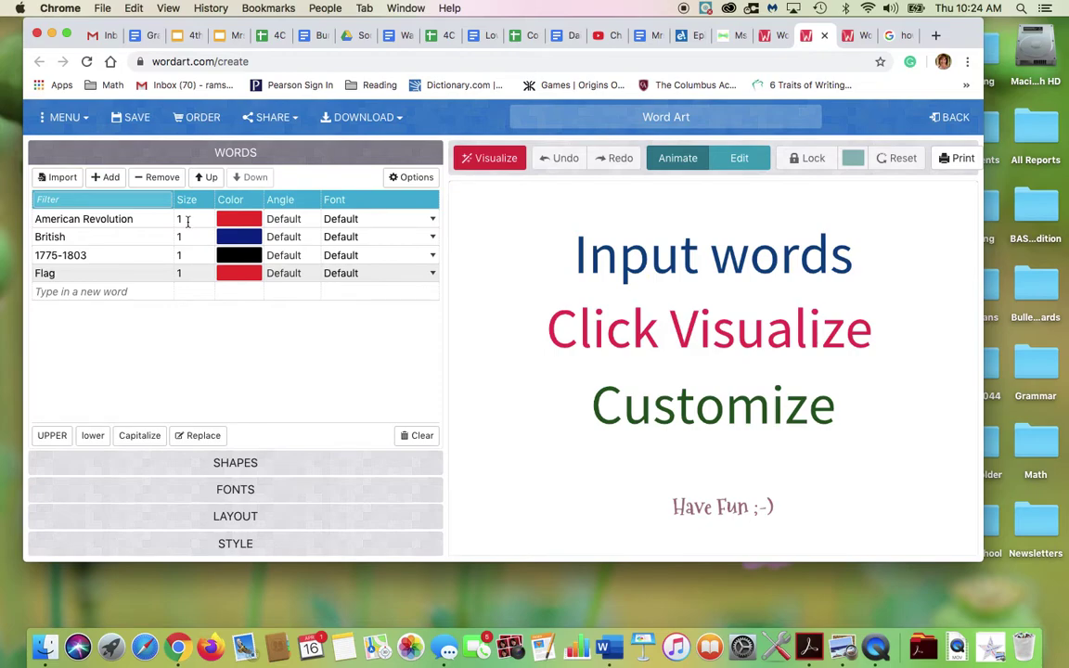
- Choose the blue star from the Geometric shapes as the word cloud outline
left_click(247, 467)
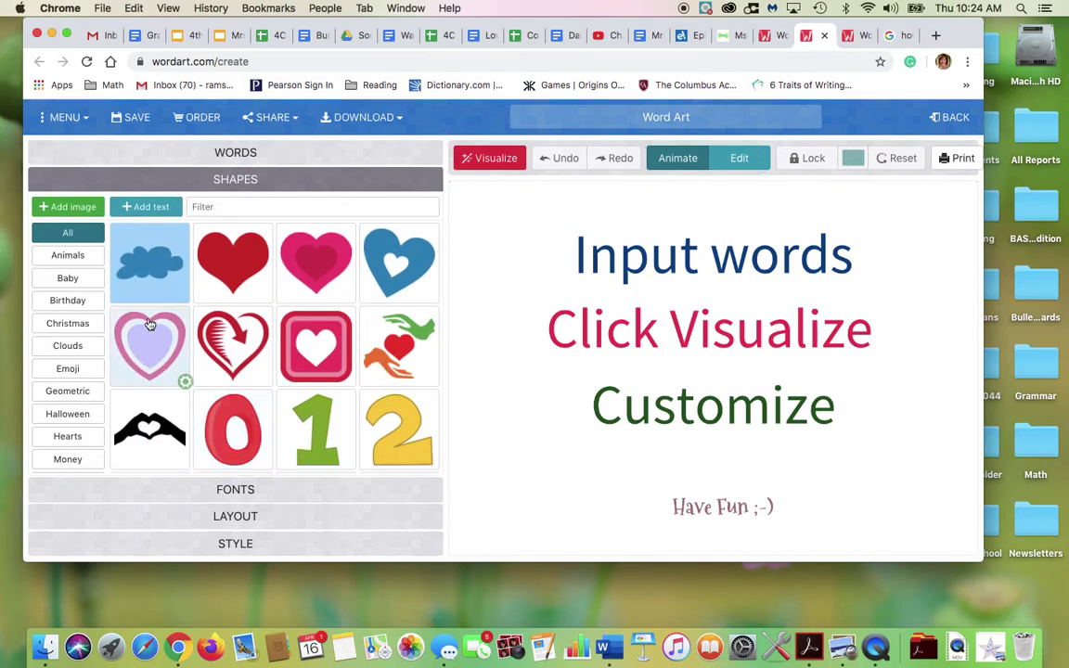
scroll(149, 316, "down", 2)
scroll(150, 323, "down", 10)
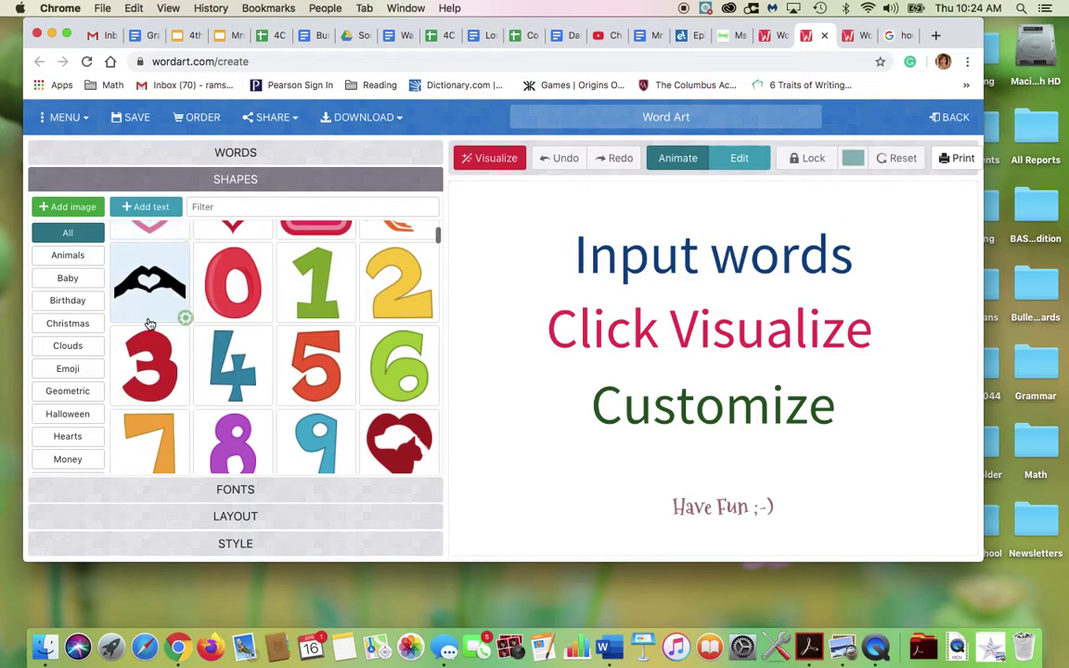
scroll(150, 323, "down", 10)
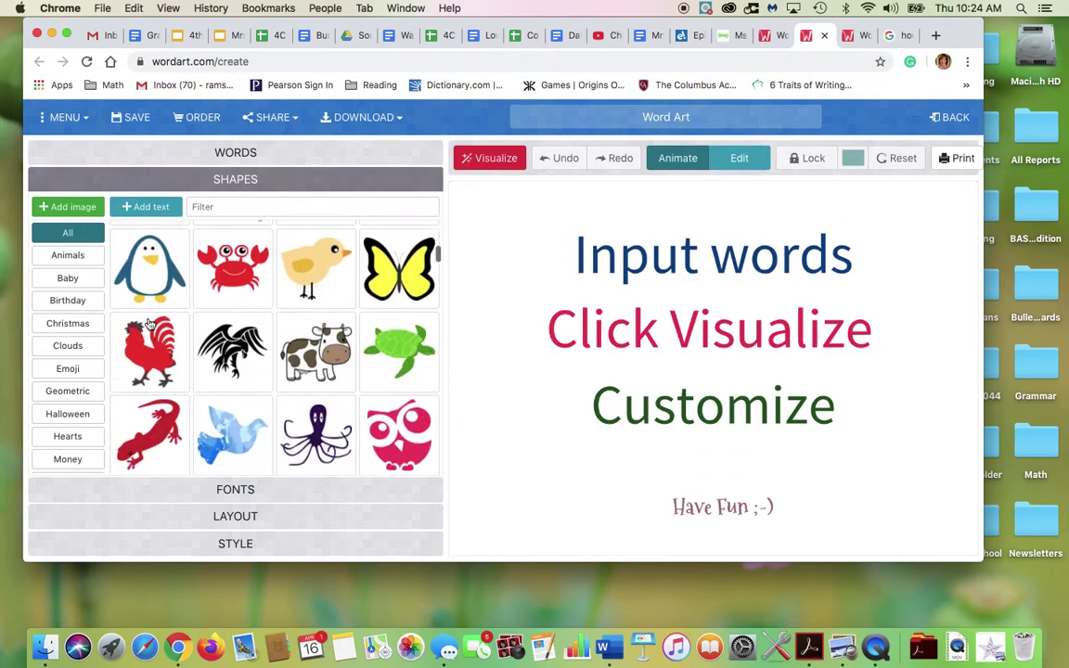
scroll(149, 323, "down", 3)
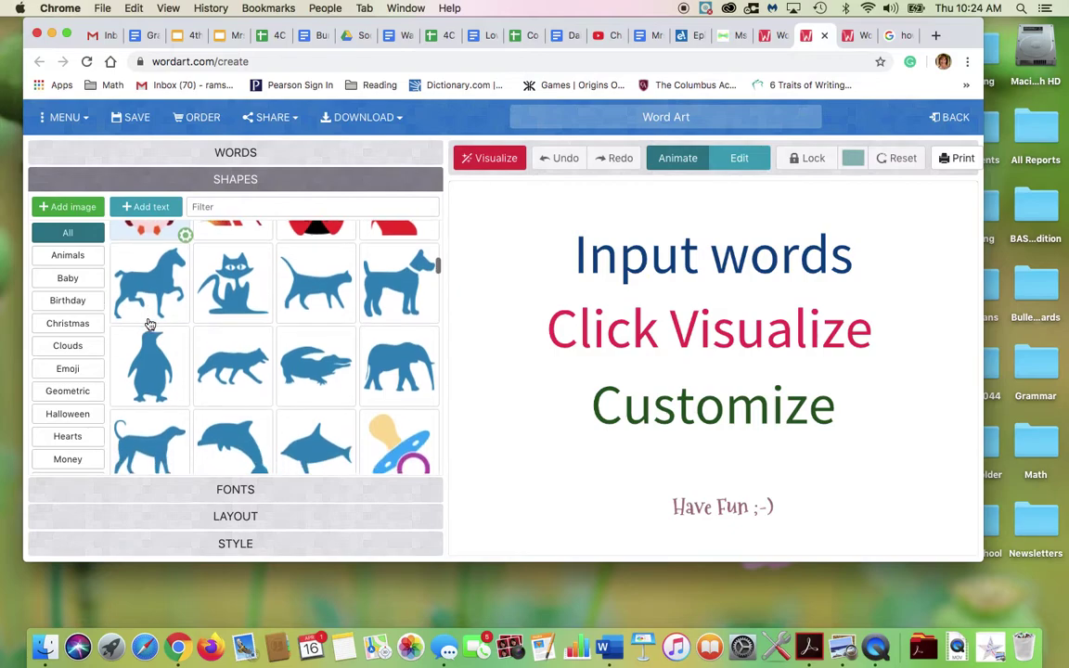
left_click(76, 397)
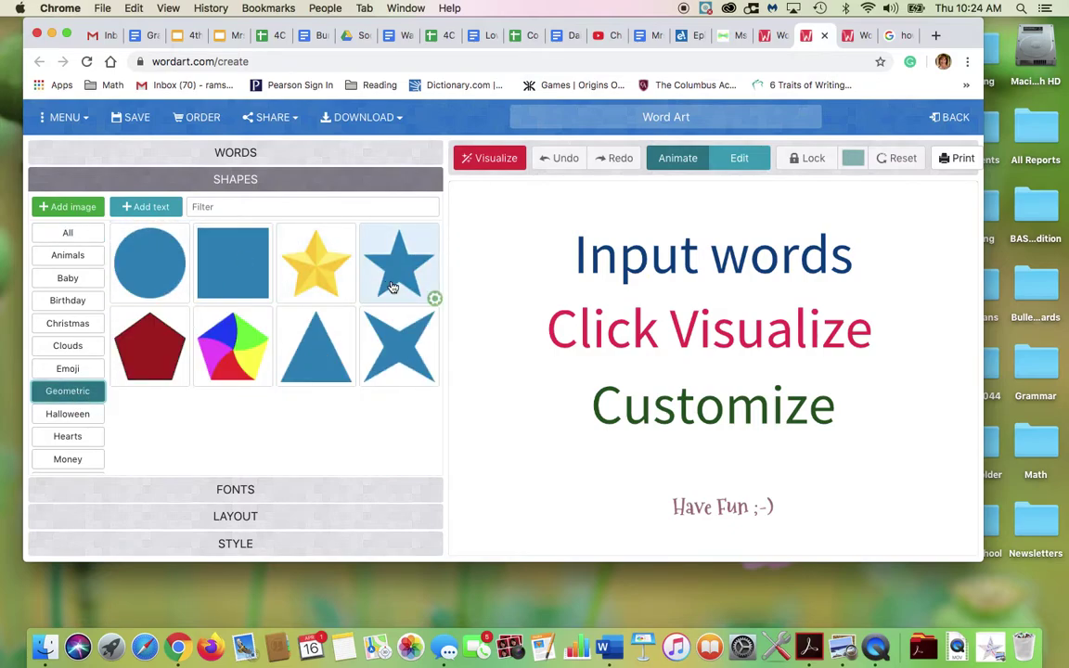
left_click(392, 287)
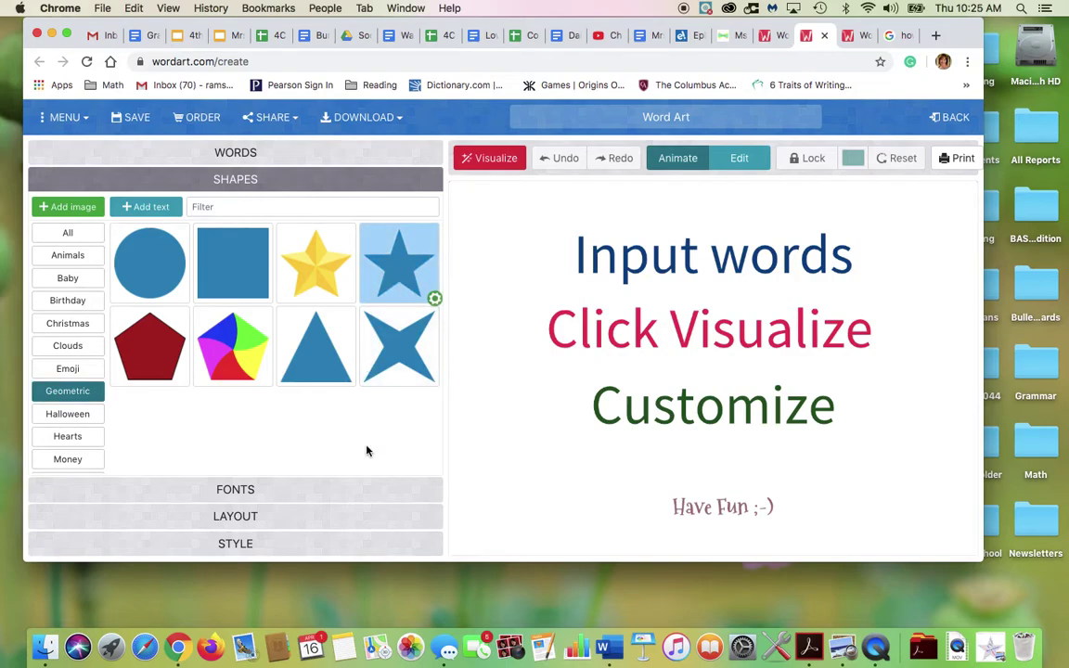
- Select Lobster as the word font, cancelling the Add font file picker without adding one
left_click(247, 492)
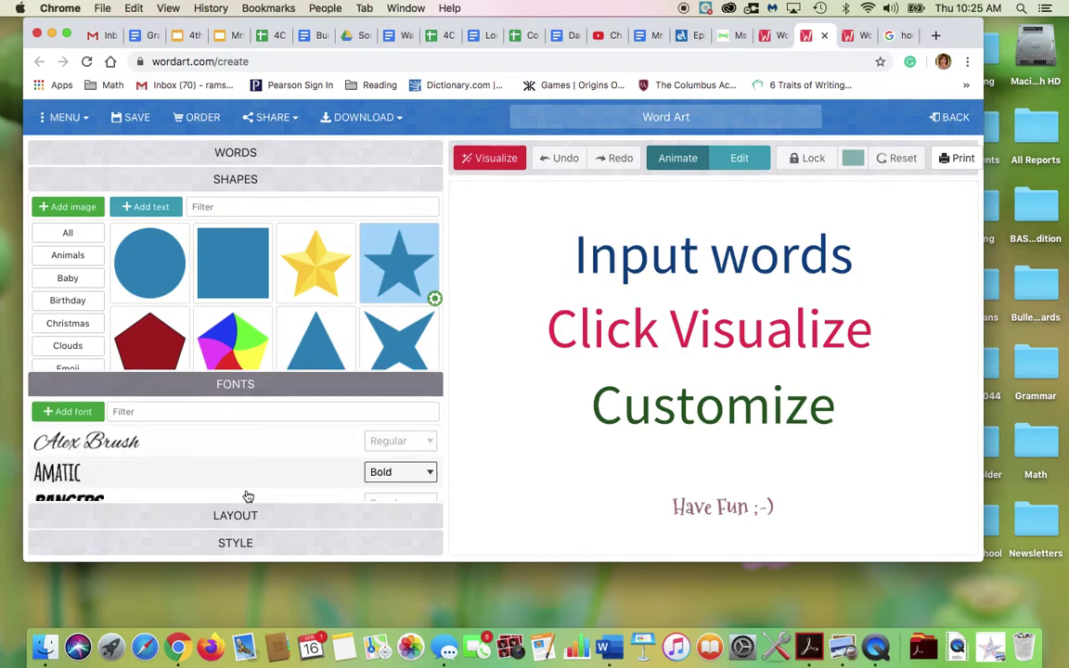
scroll(247, 494, "down", 10)
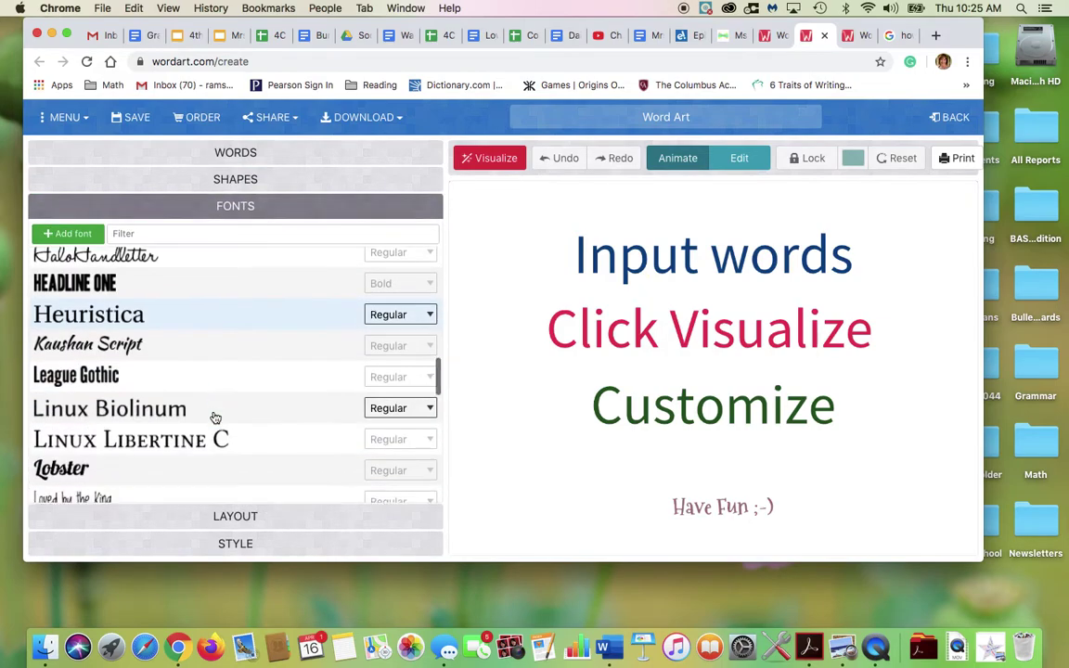
scroll(215, 417, "down", 1)
scroll(216, 418, "down", 3)
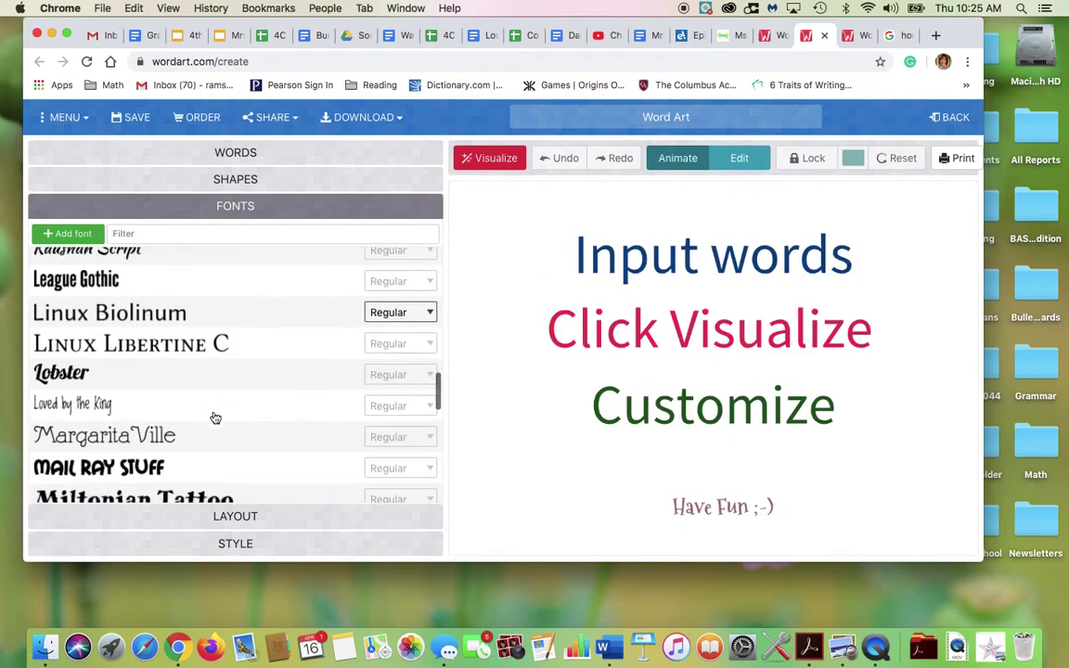
scroll(215, 418, "down", 1)
scroll(216, 418, "down", 2)
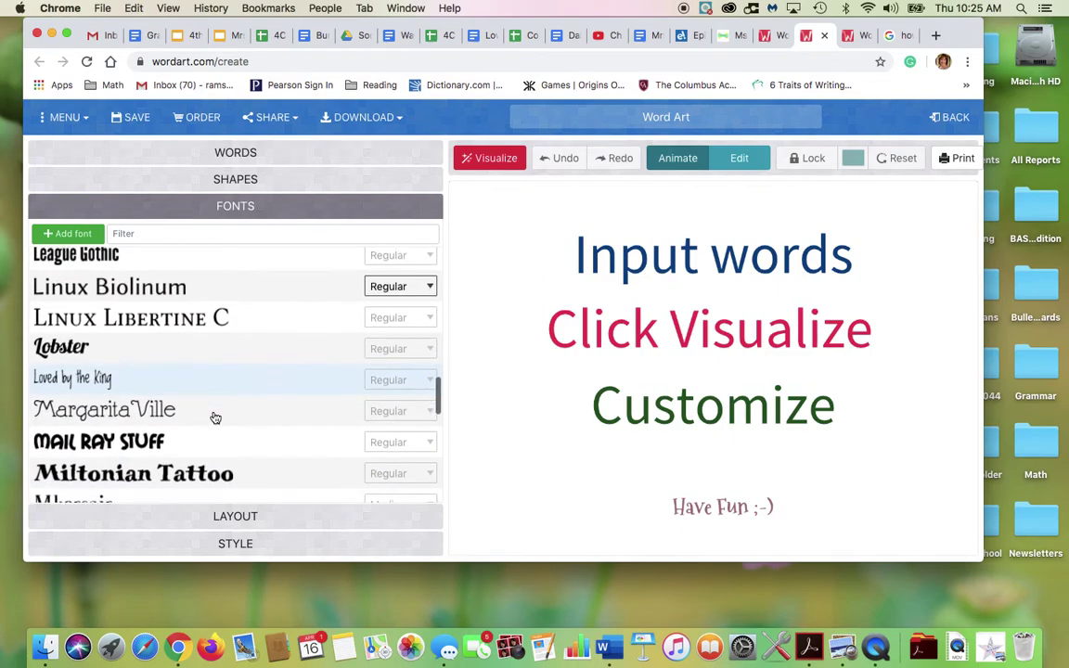
scroll(216, 417, "down", 1)
left_click(82, 332)
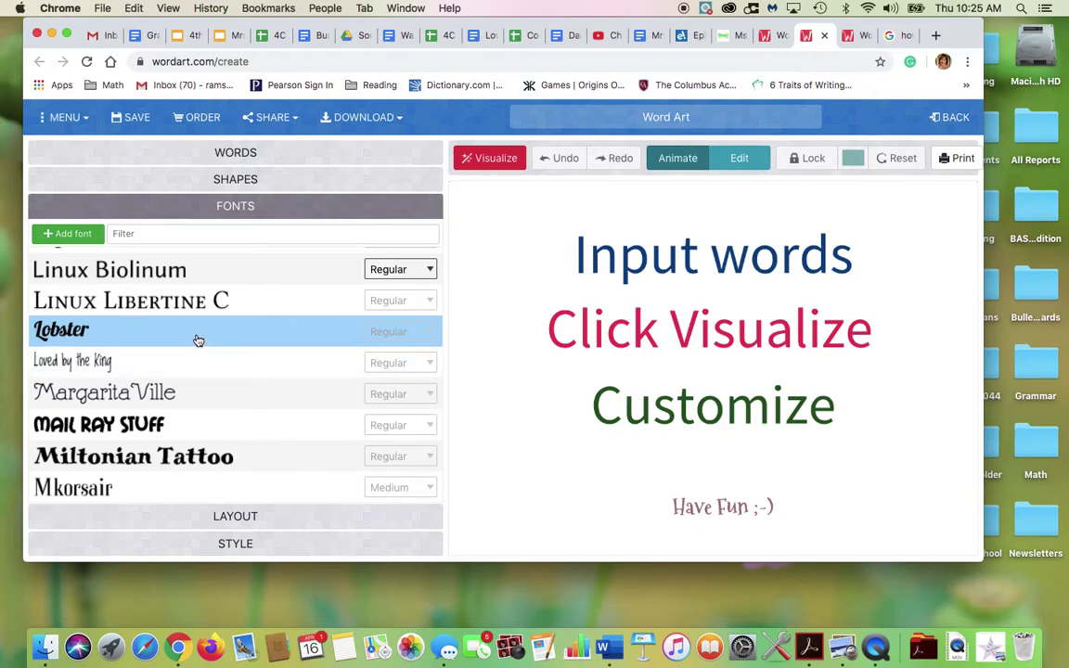
left_click(63, 236)
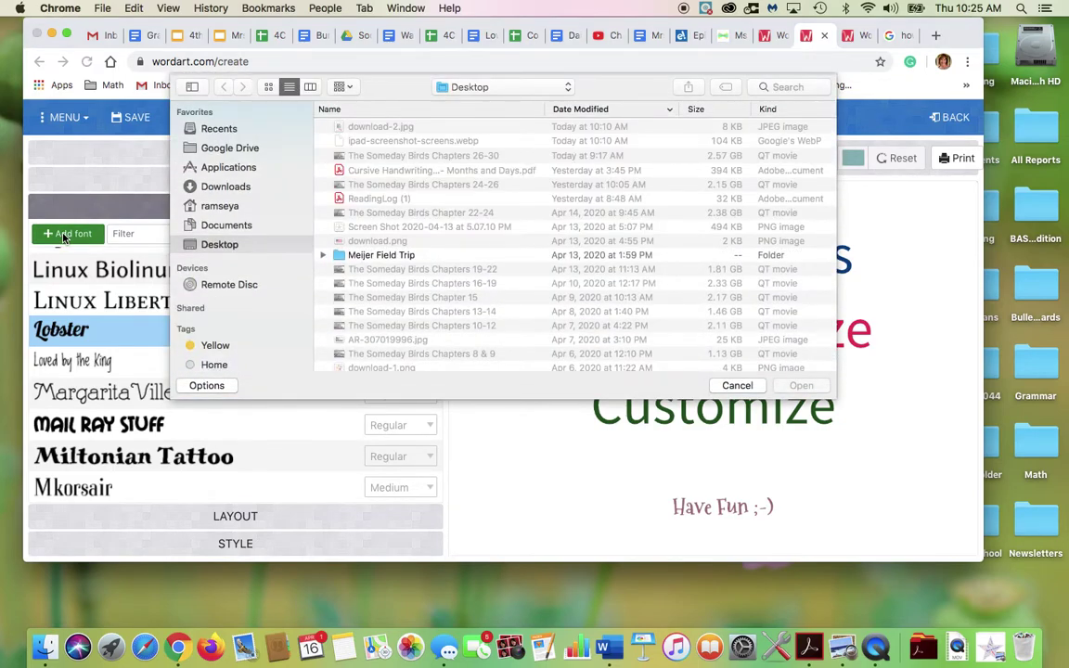
left_click(737, 385)
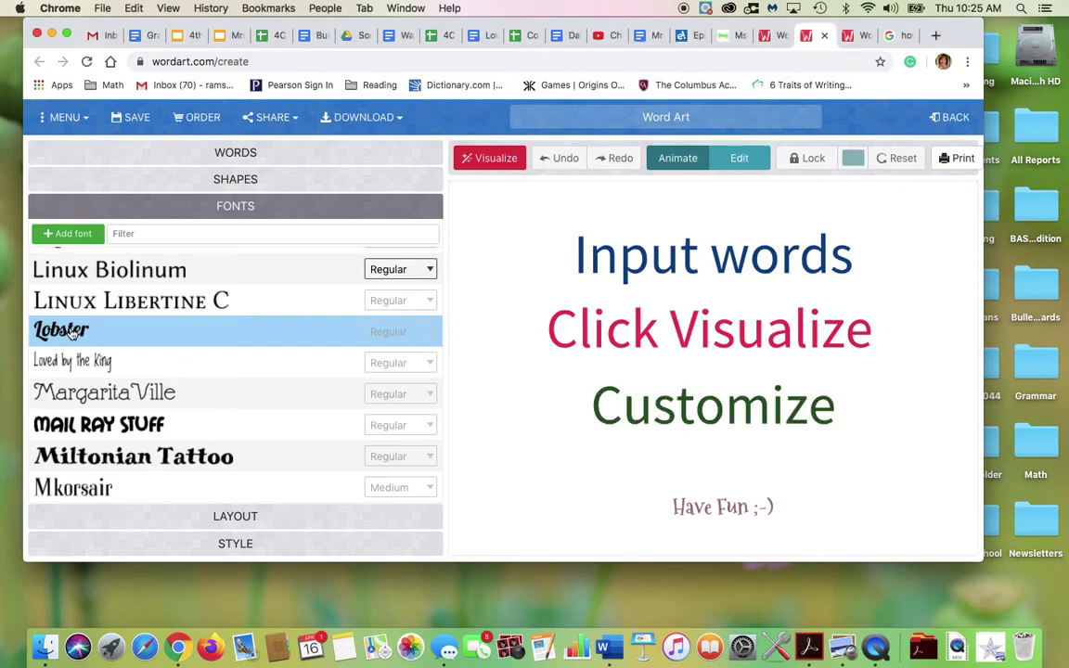
- Choose the Random word layout and bring up the Style colour and background settings
left_click(237, 520)
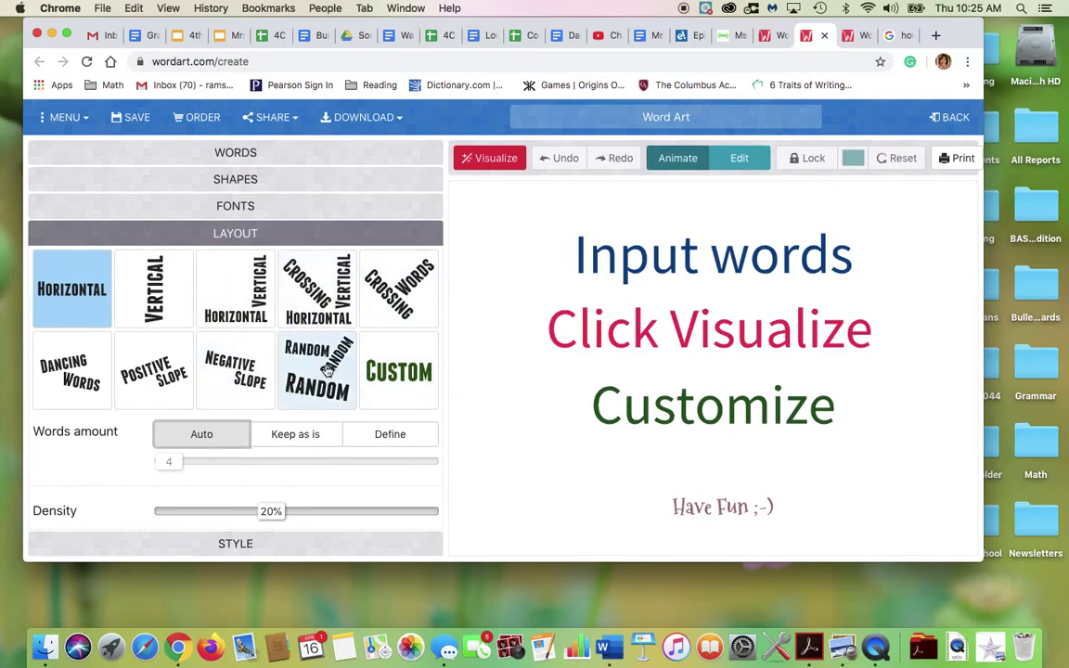
left_click(326, 369)
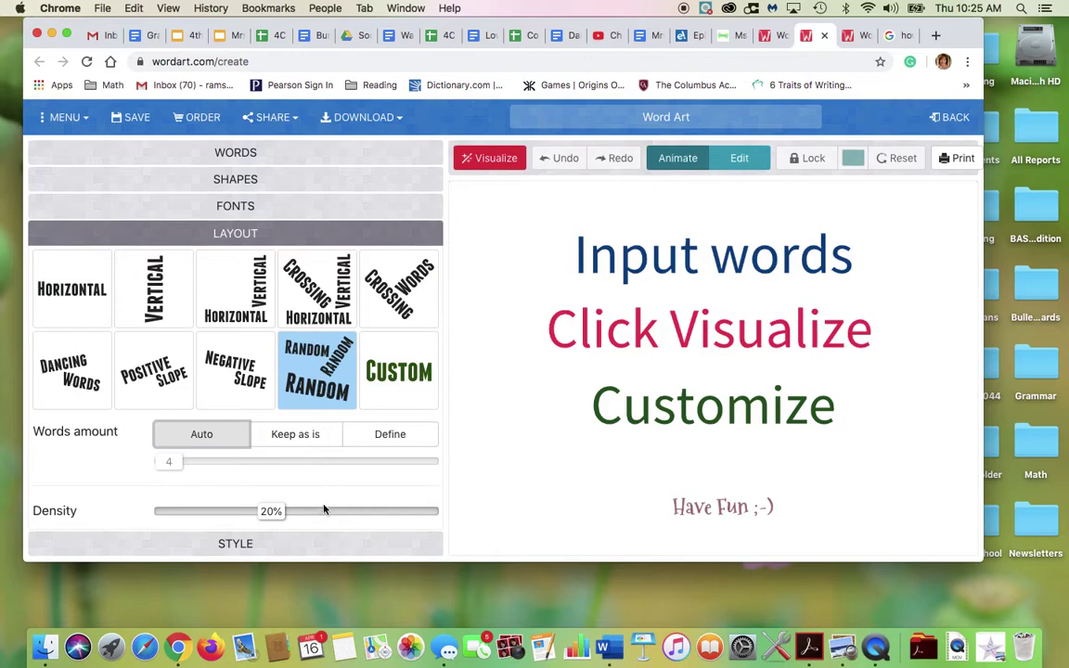
left_click(257, 550)
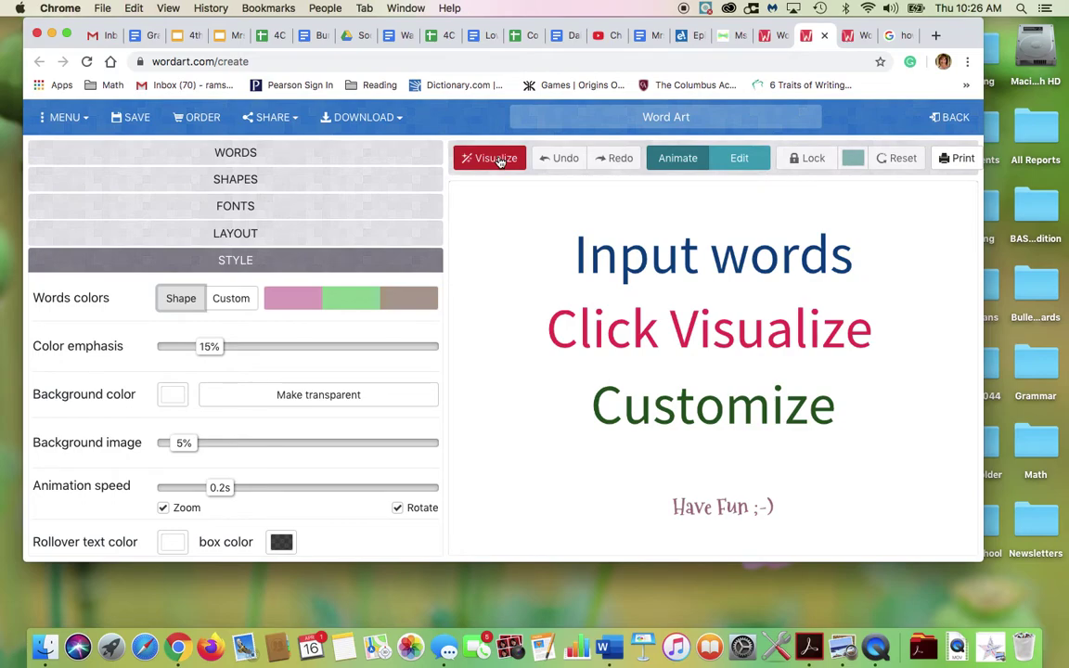
- Visualize the star word cloud and download it as a Standard PNG, Word Art (11).png
left_click(497, 158)
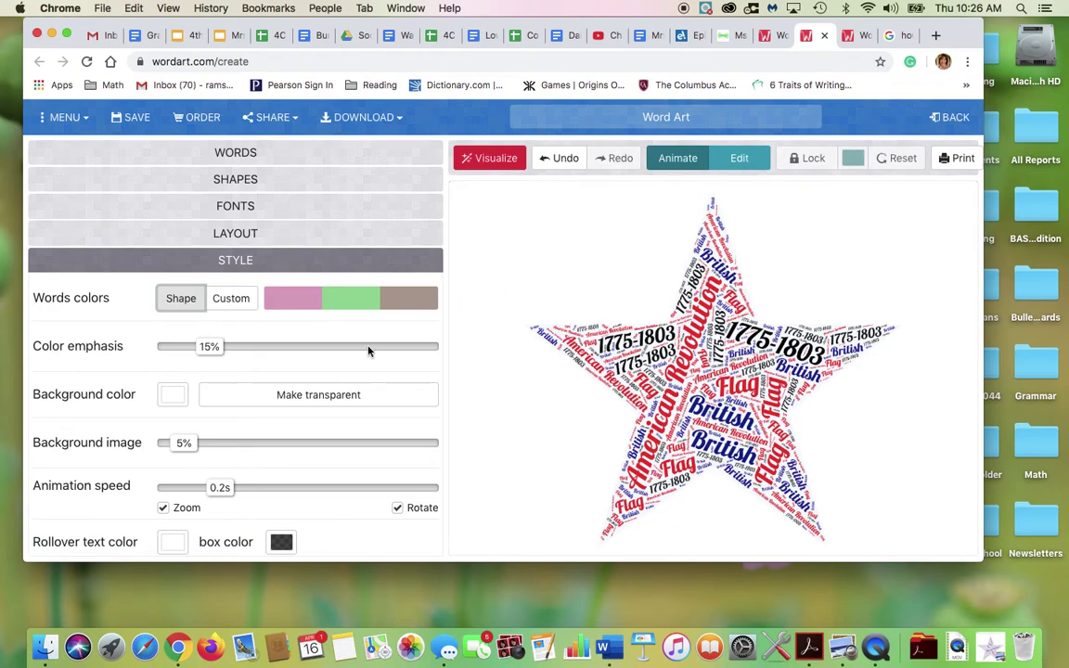
scroll(334, 275, "up", 1)
scroll(316, 241, "down", 1)
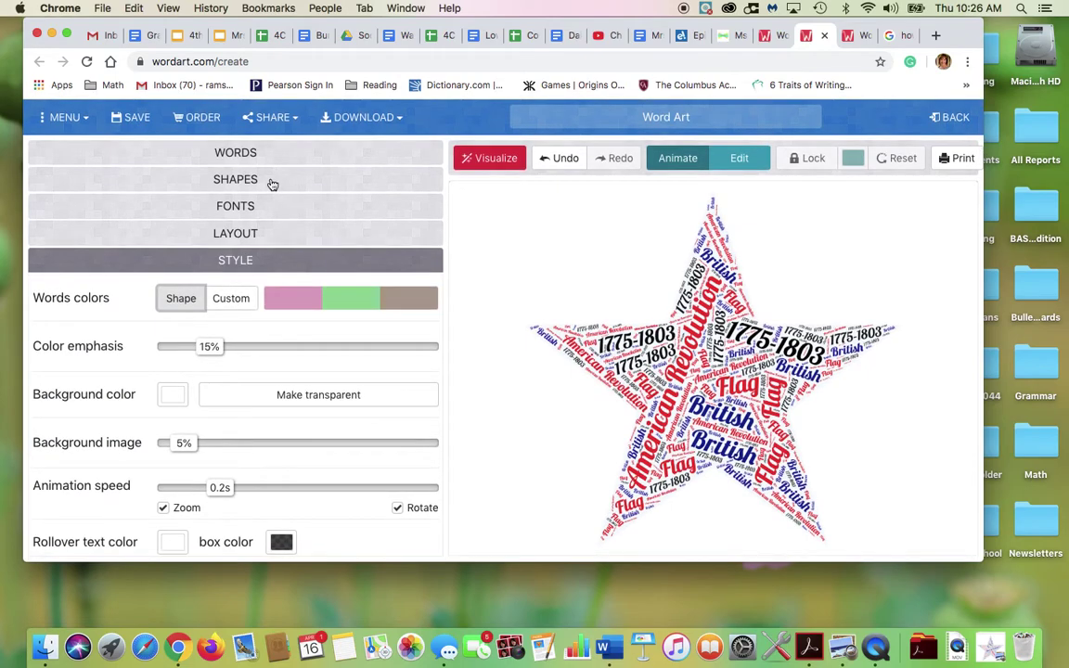
left_click(365, 118)
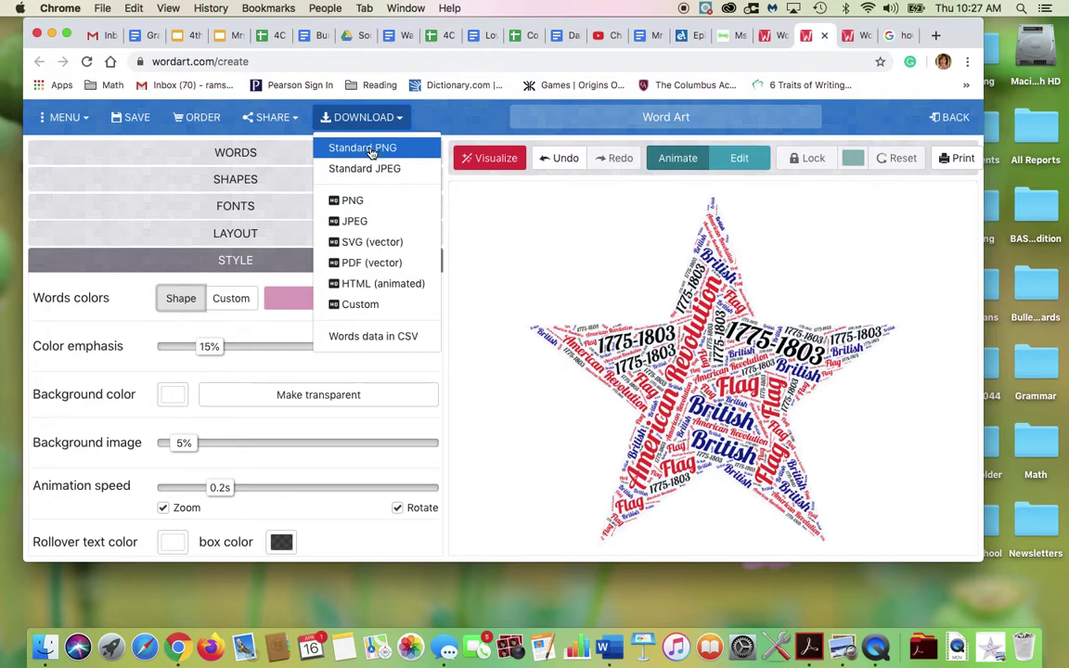
left_click(371, 149)
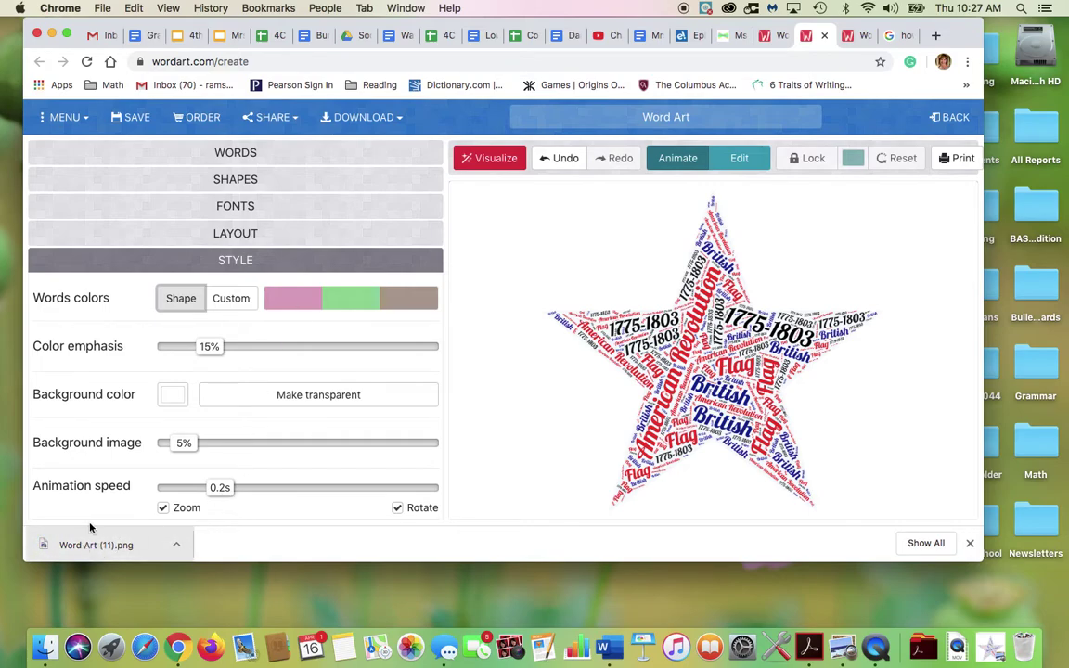
- Open Word Art (11).png in Preview and capture a screenshot of the star image
left_click(112, 552)
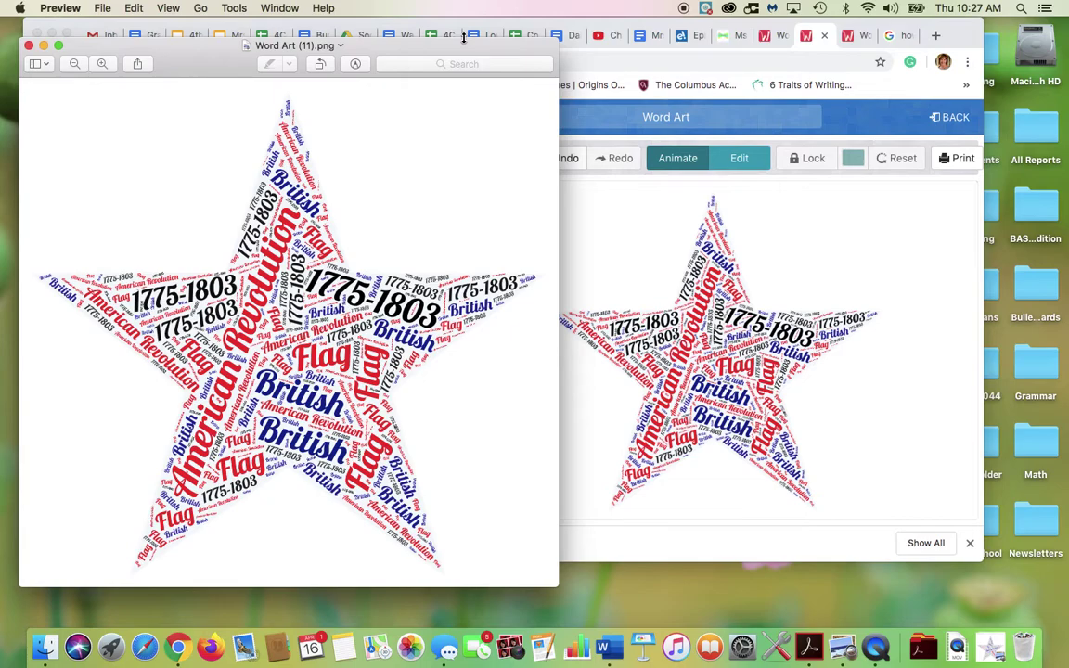
key("super+shift+4")
left_click_drag(31, 83, 552, 582)
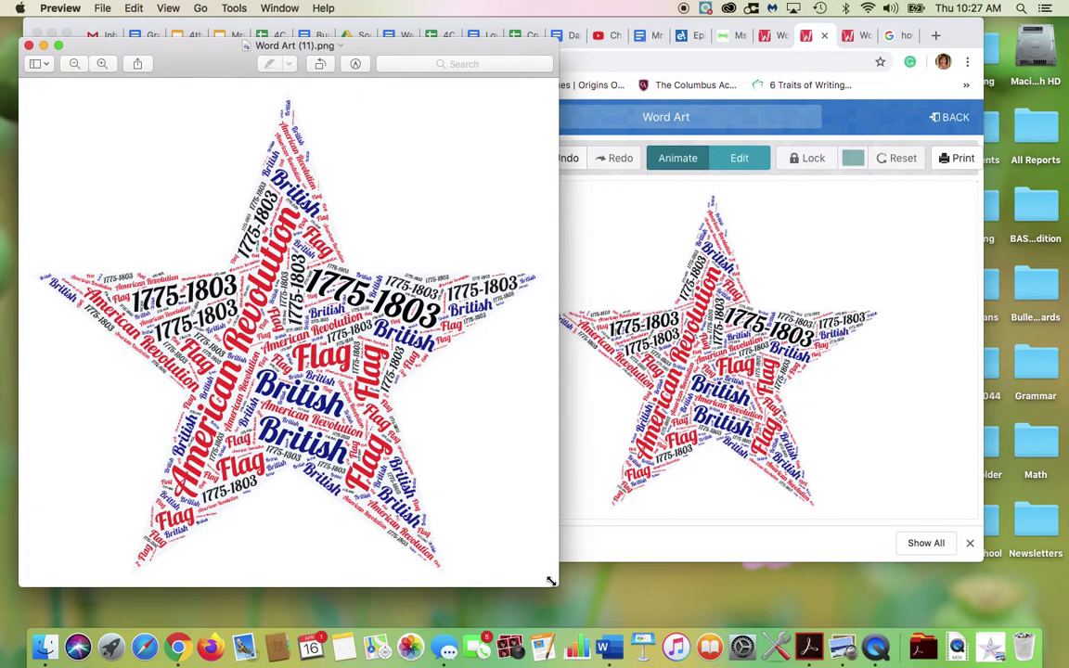